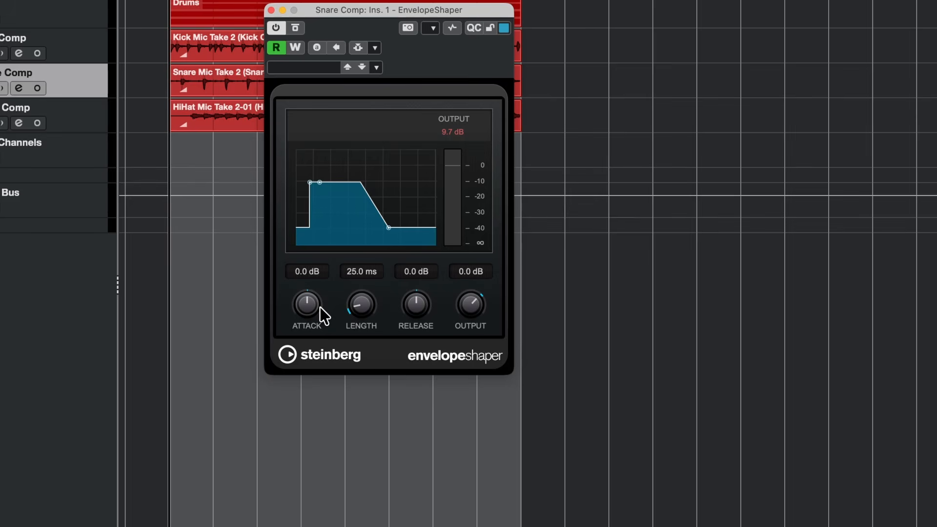
Try out different attack and release amounts in the snare's EnvelopeShaper.
mouse_move(308, 310)
mouse_down()
mouse_move(308, 271)
mouse_move(307, 328)
mouse_move(313, 299)
mouse_up()
drag(414, 311, 411, 334)
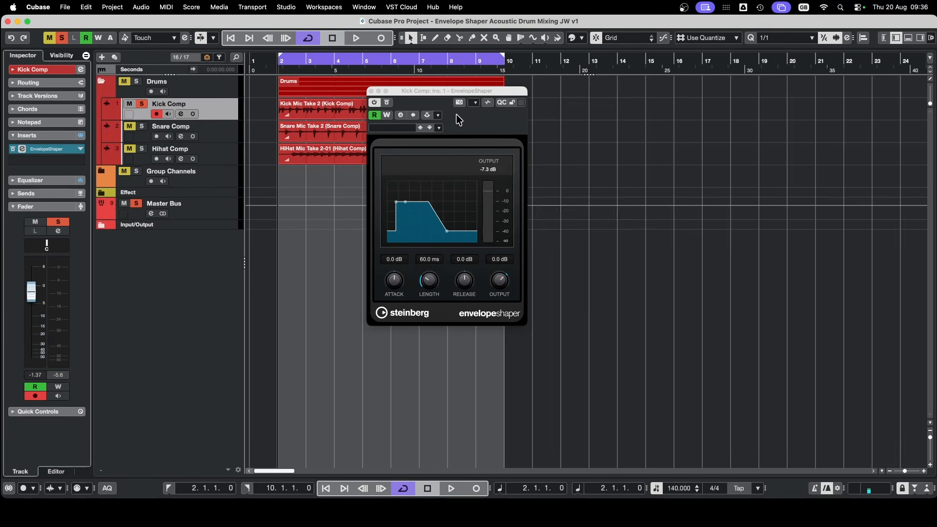
Play the kick loop with its EnvelopeShaper bypassed, and re-enable the effect to compare the sound.
click(387, 103)
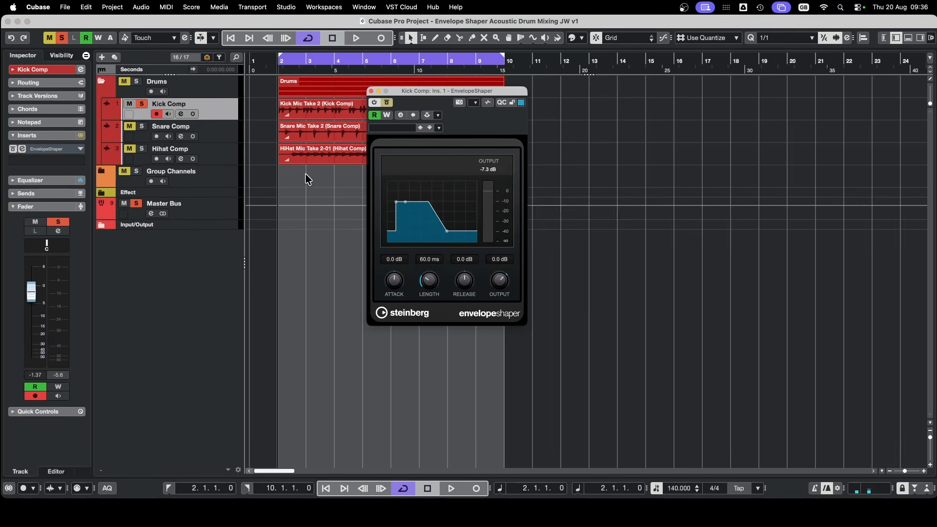
key(space)
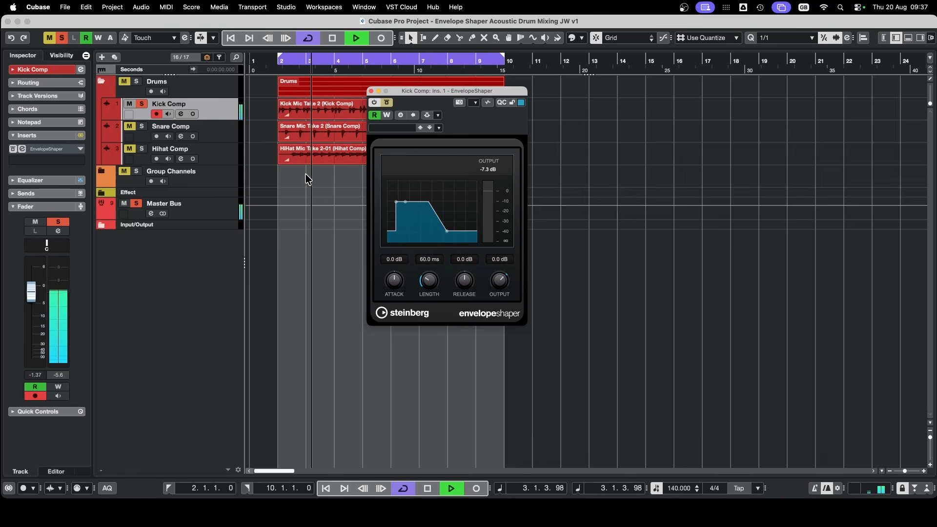
click(386, 103)
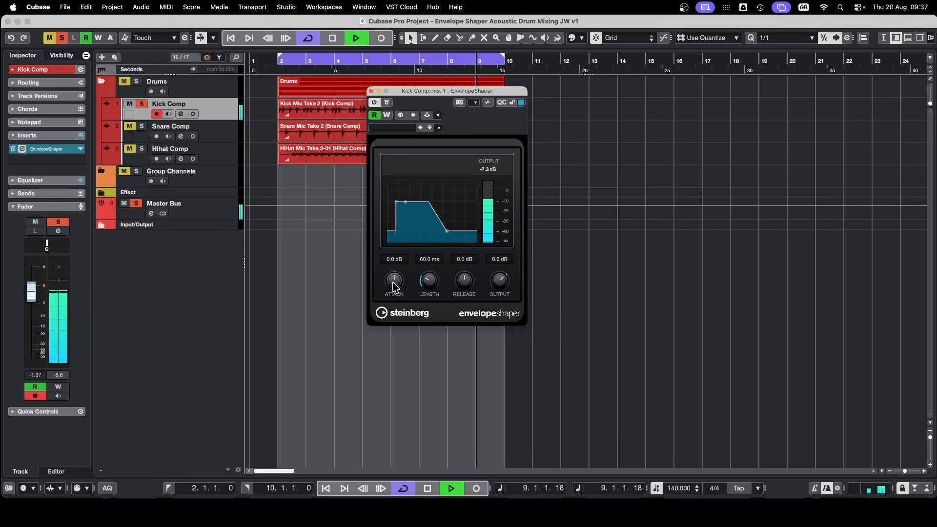
Audition boosted and reduced attack on the kick, ending with attack at 7.2 dB and length at 72.7 ms.
drag(394, 286, 395, 265)
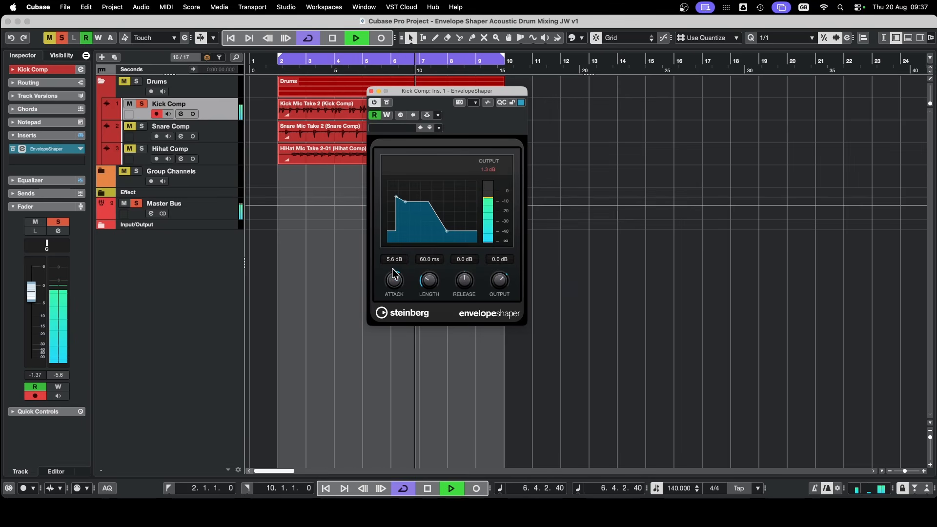
drag(393, 260, 395, 294)
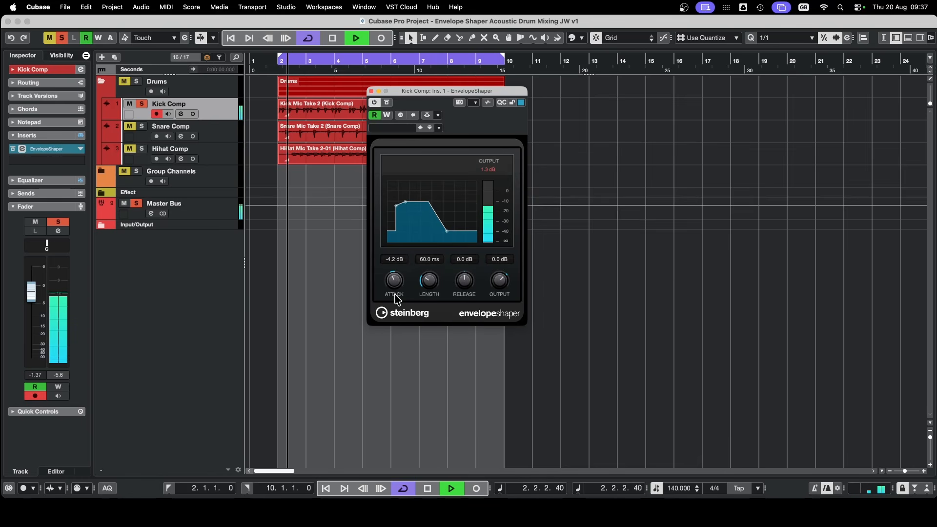
drag(395, 294, 433, 239)
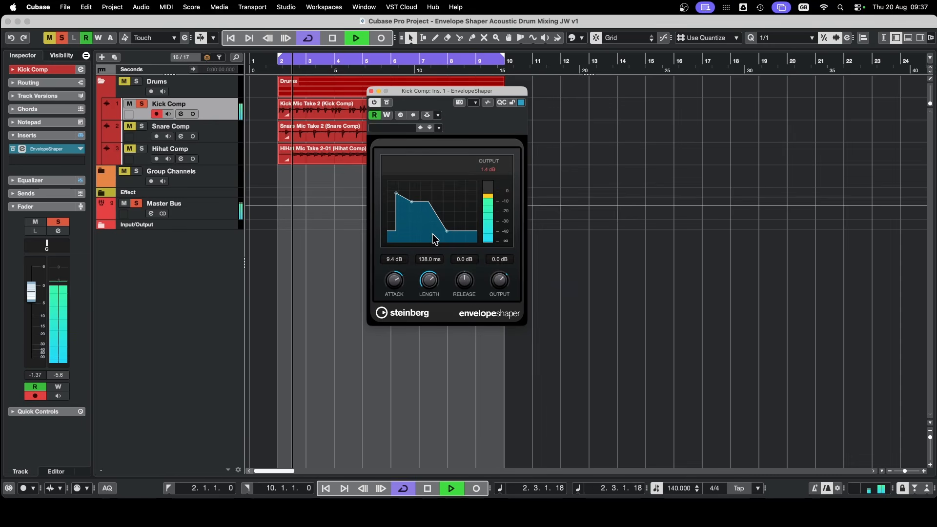
drag(433, 239, 397, 289)
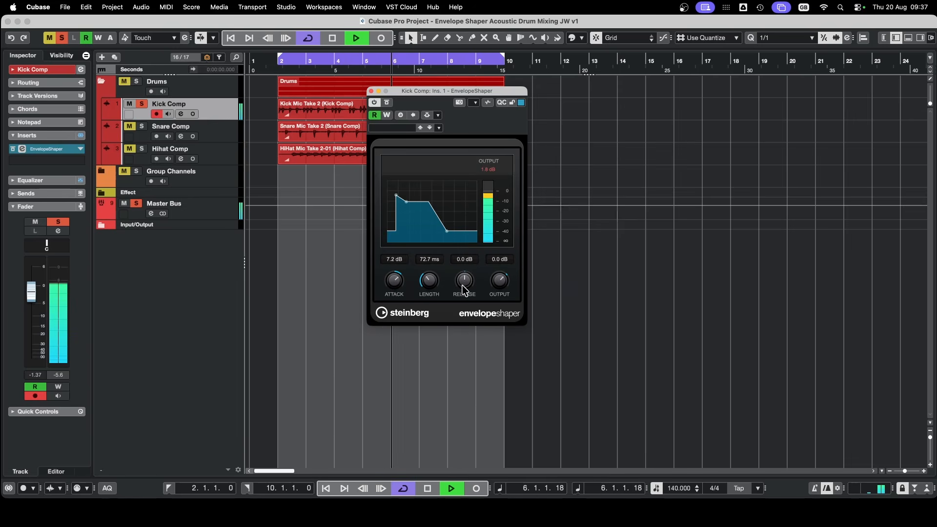
Audition long and short kick releases, ending at -12.4 dB, with attack at 11.6 dB and length at 20 ms.
drag(465, 290, 473, 257)
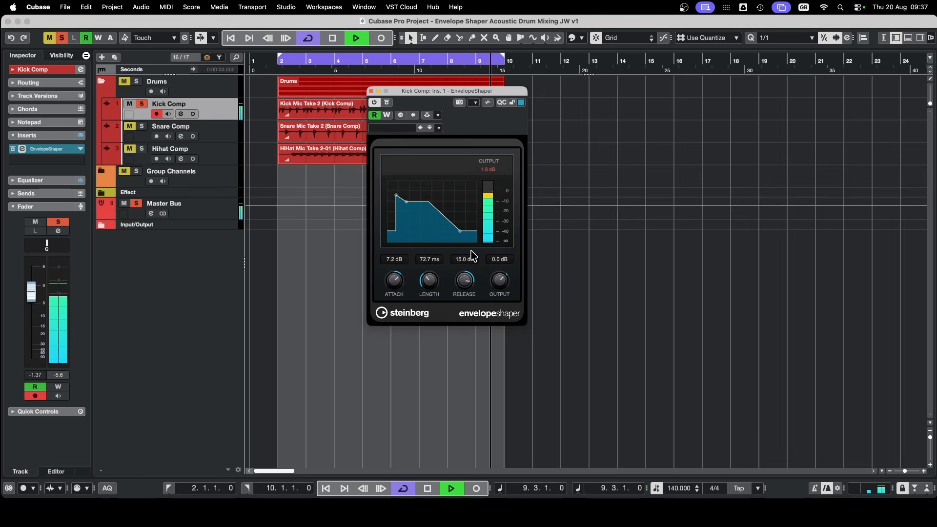
drag(471, 251, 470, 260)
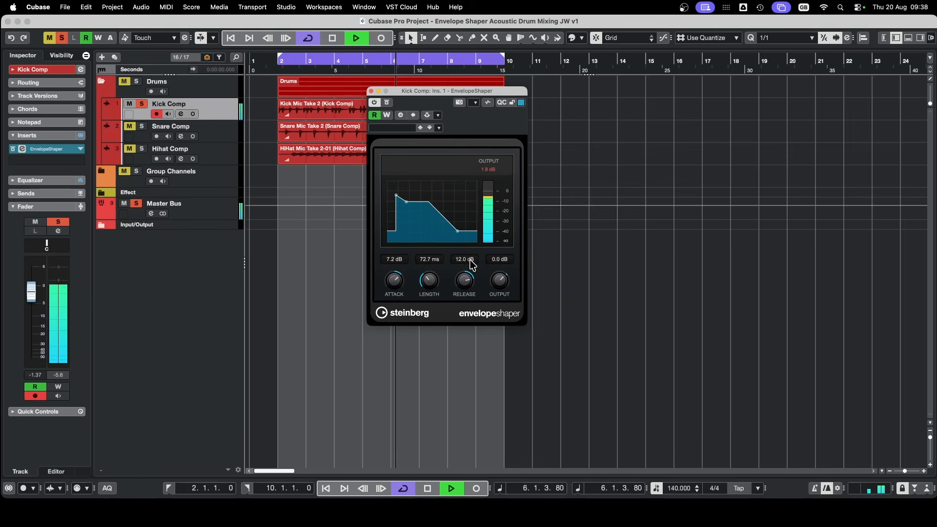
drag(463, 287, 469, 330)
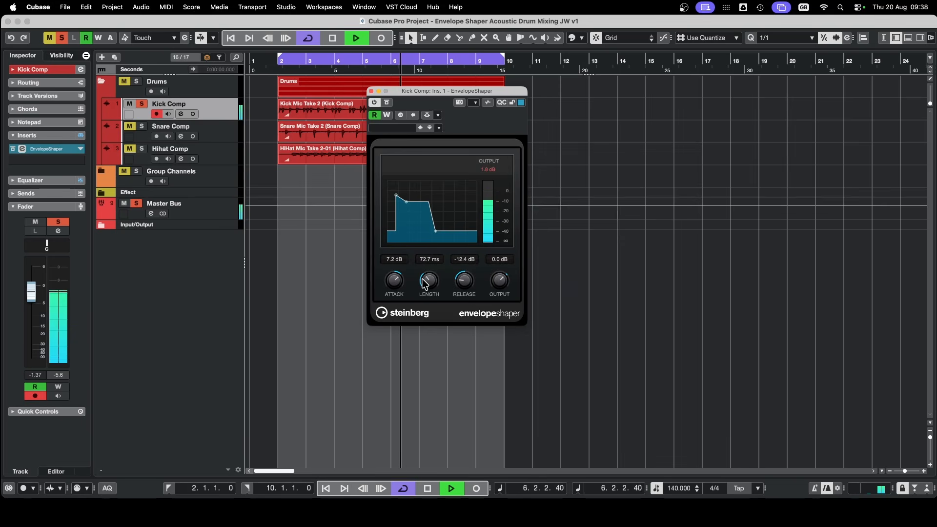
drag(426, 284, 393, 277)
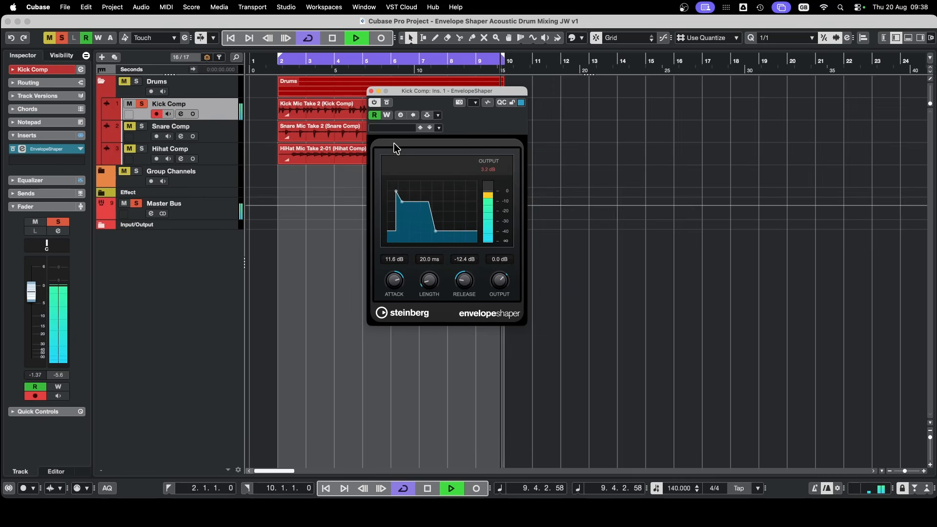
Compare the kick with and without EnvelopeShaper by toggling the effect's bypass during playback.
click(388, 103)
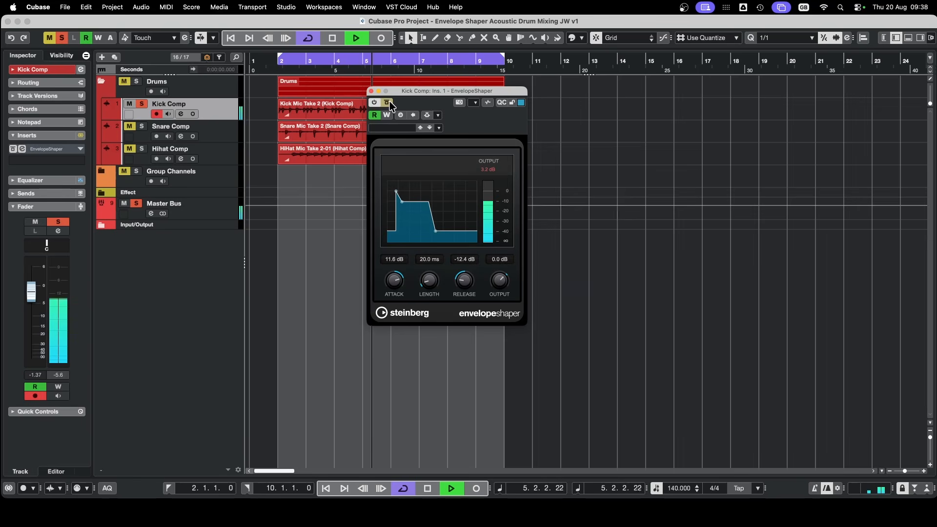
click(390, 103)
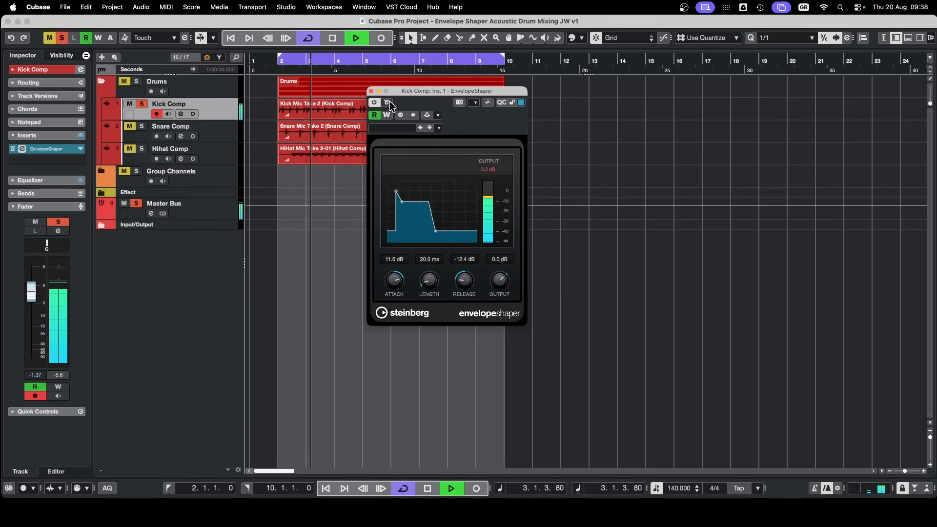
click(389, 103)
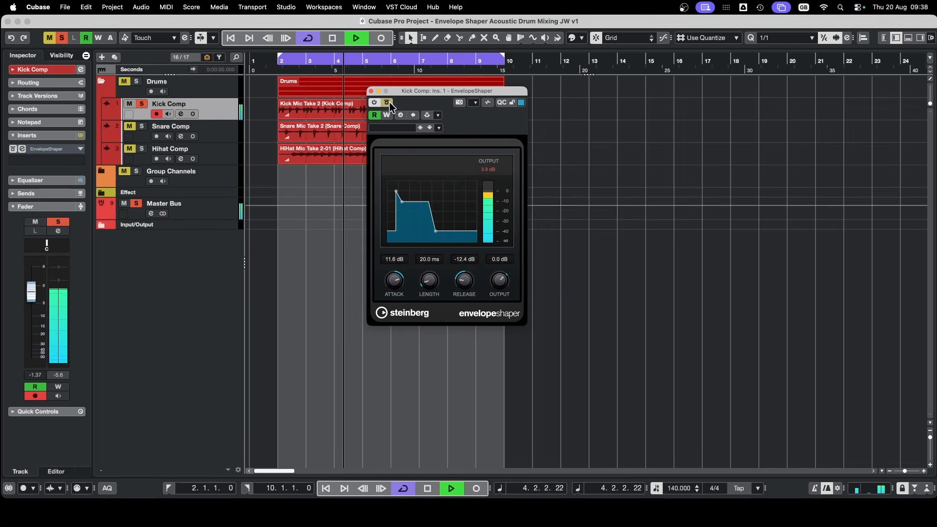
click(389, 103)
Set the kick EnvelopeShaper's attack to 6.0 dB, length to 55.1 ms and release to -6.6 dB.
drag(400, 277, 400, 283)
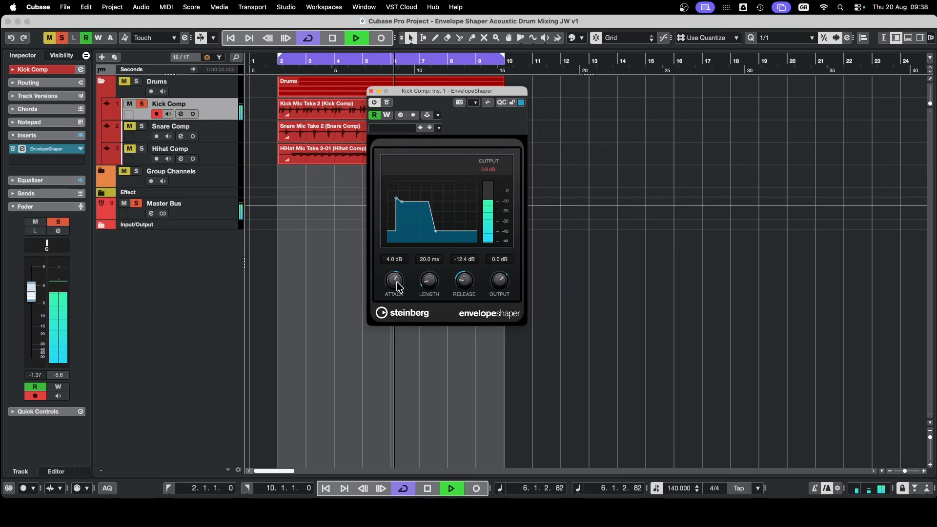
drag(395, 287, 397, 281)
drag(464, 288, 434, 274)
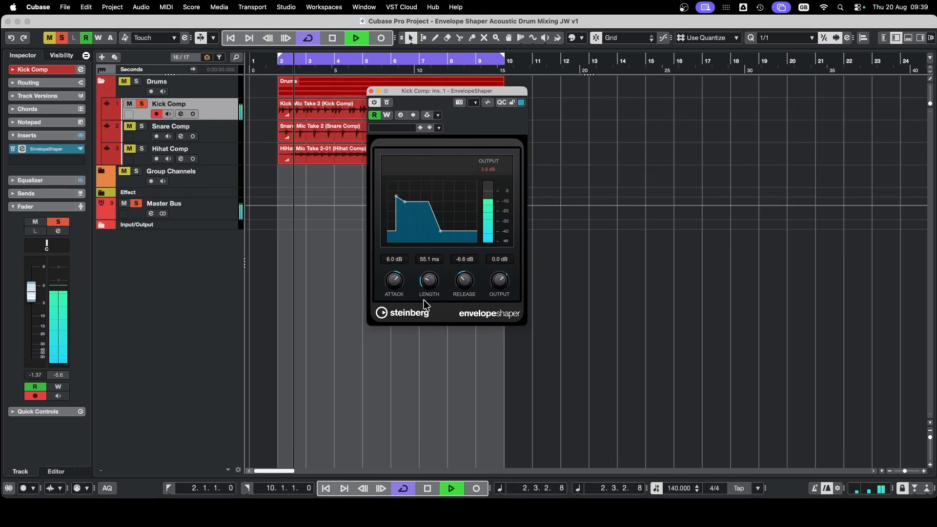
Load the Long Kick preset in the kick's EnvelopeShaper and lower its release during playback.
key(space)
click(391, 128)
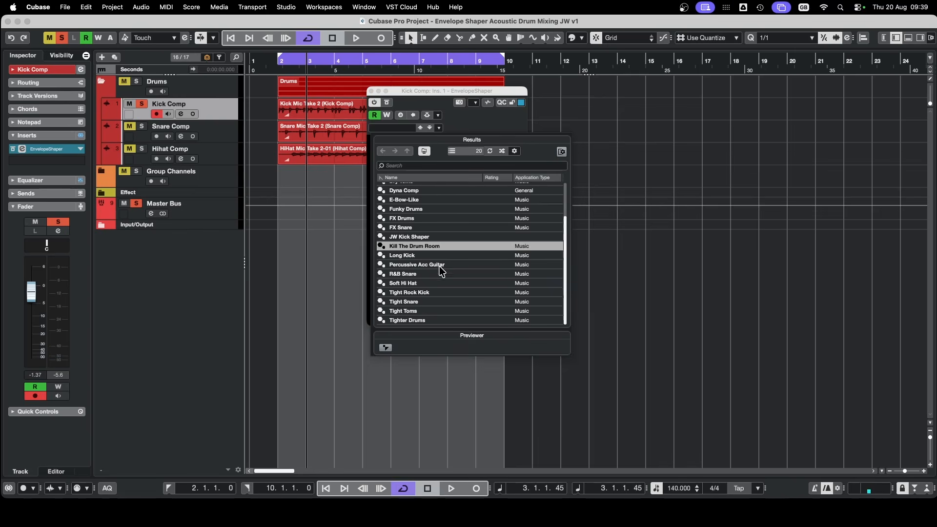
double_click(403, 255)
key(space)
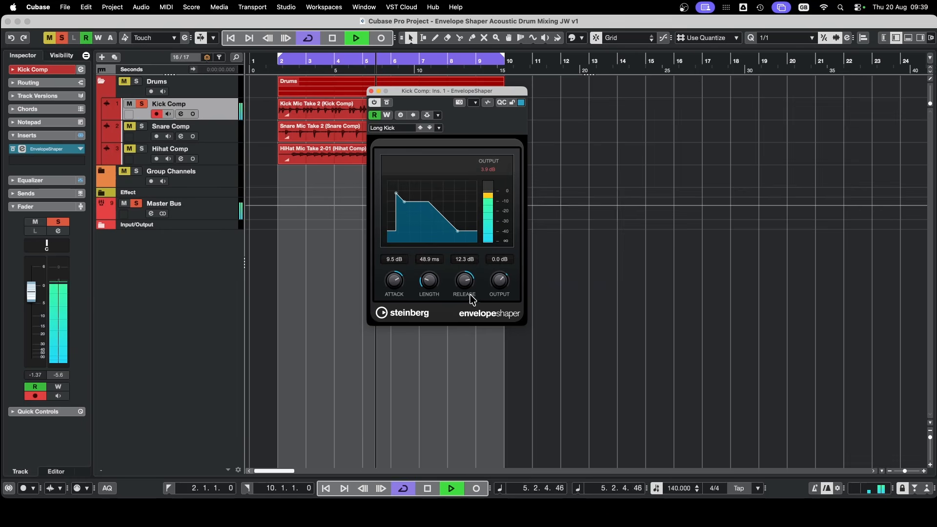
drag(467, 282, 468, 297)
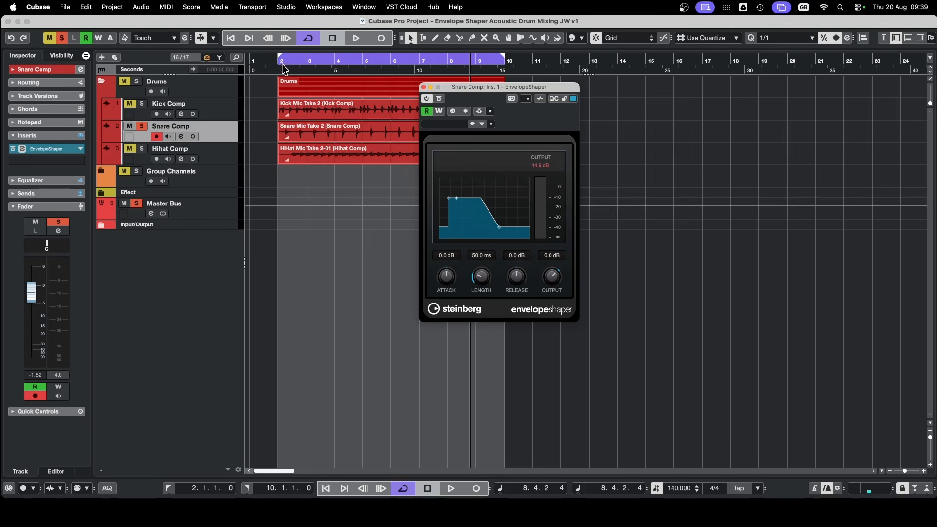
Play the snare loop from bar 2 and set its EnvelopeShaper attack to 0.4 dB and release to -8.2 dB.
drag(276, 59, 277, 62)
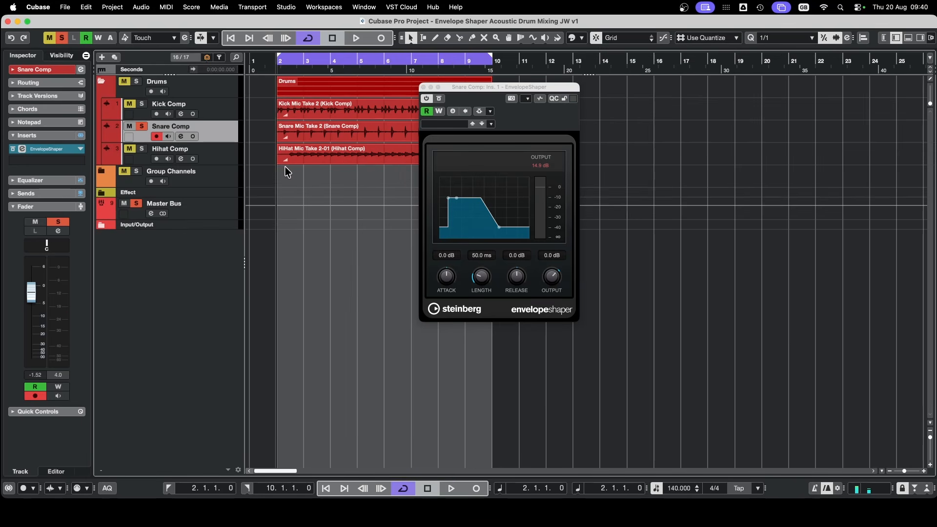
key(space)
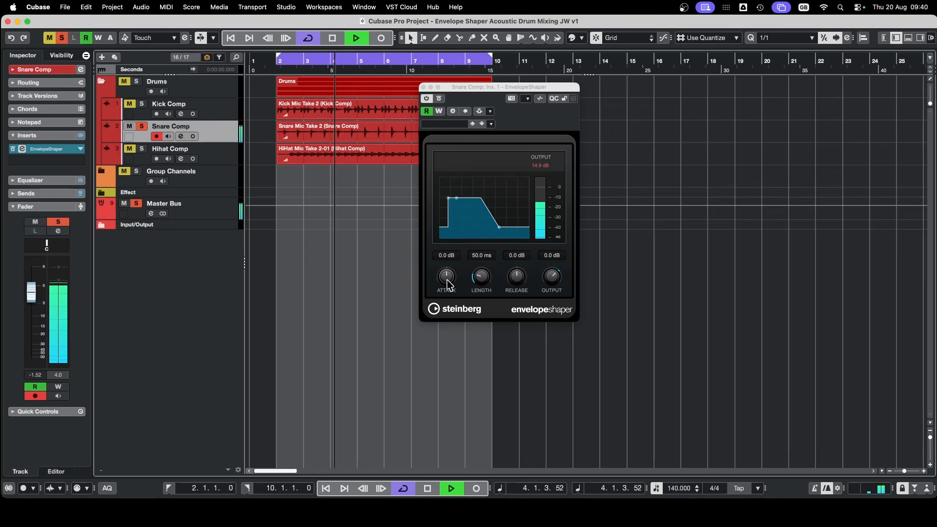
mouse_move(449, 283)
mouse_down()
mouse_move(451, 254)
mouse_move(452, 312)
mouse_move(450, 287)
mouse_up()
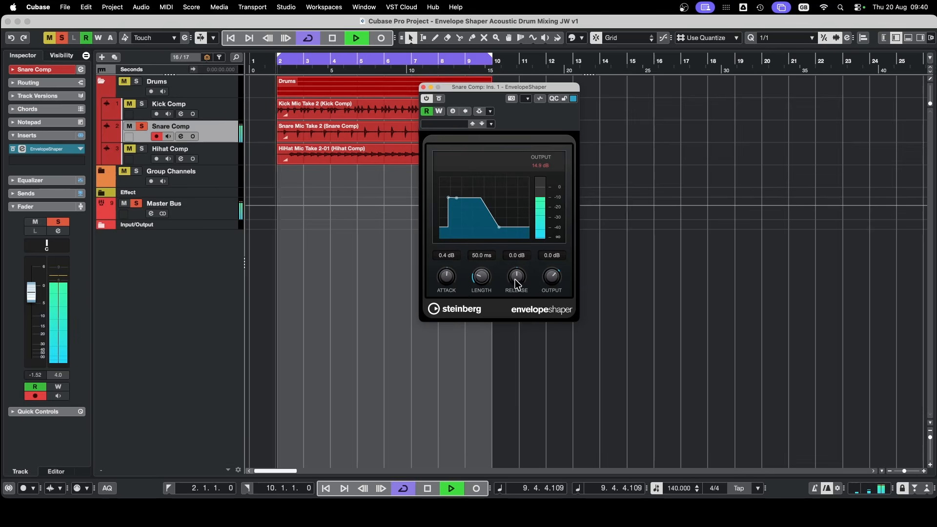
drag(517, 277, 522, 258)
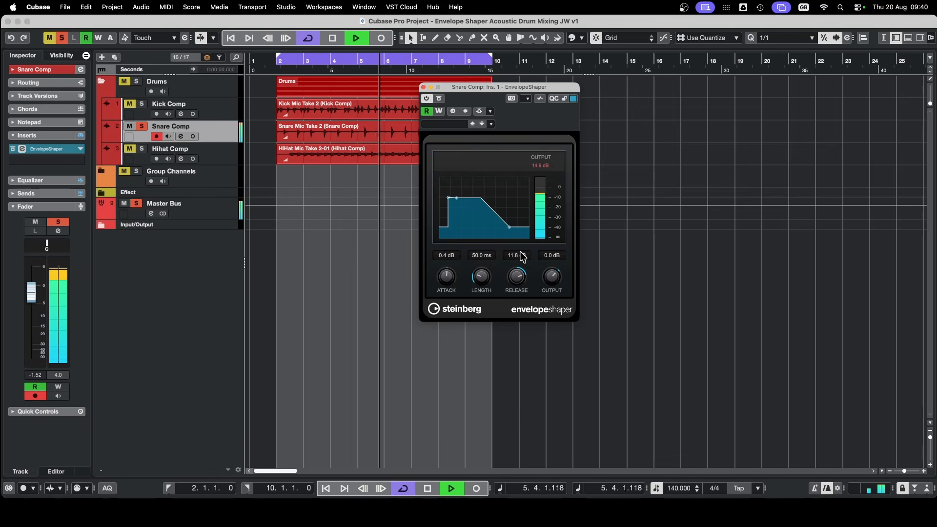
drag(522, 257, 520, 299)
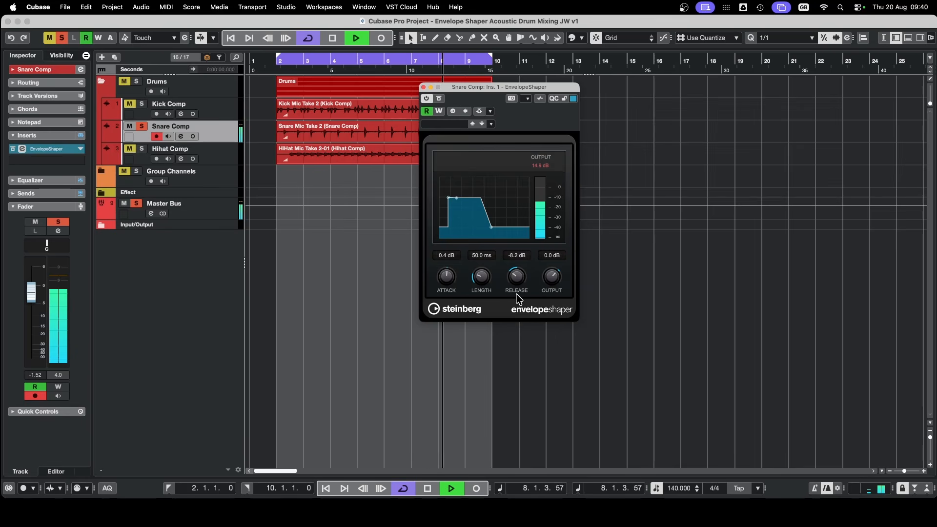
Load the Tight Snare preset in the snare's EnvelopeShaper and lower its release to -3.5 dB during playback.
key(space)
click(444, 123)
click(454, 298)
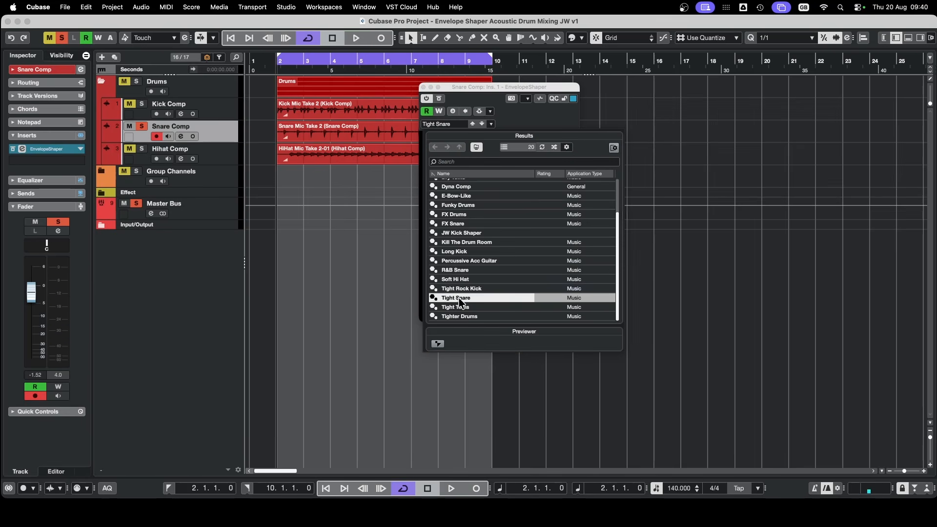
click(343, 291)
key(space)
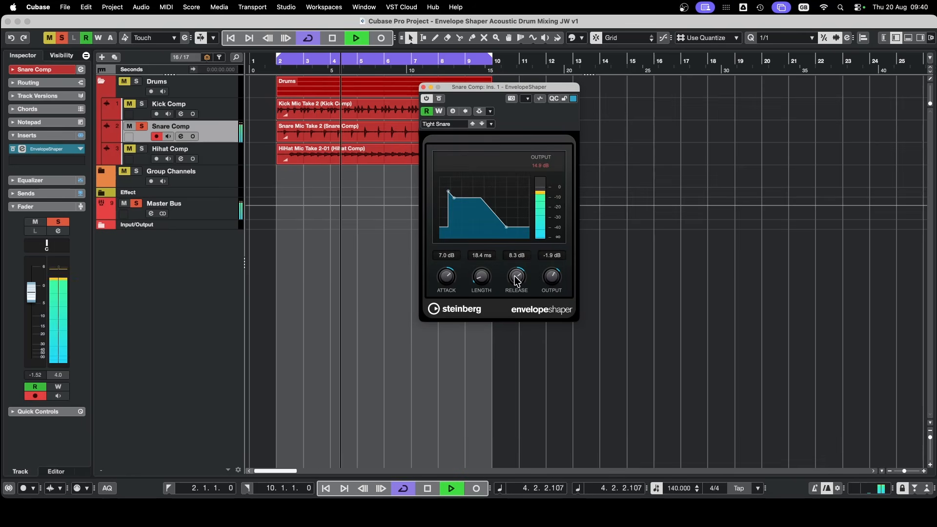
drag(515, 275, 516, 311)
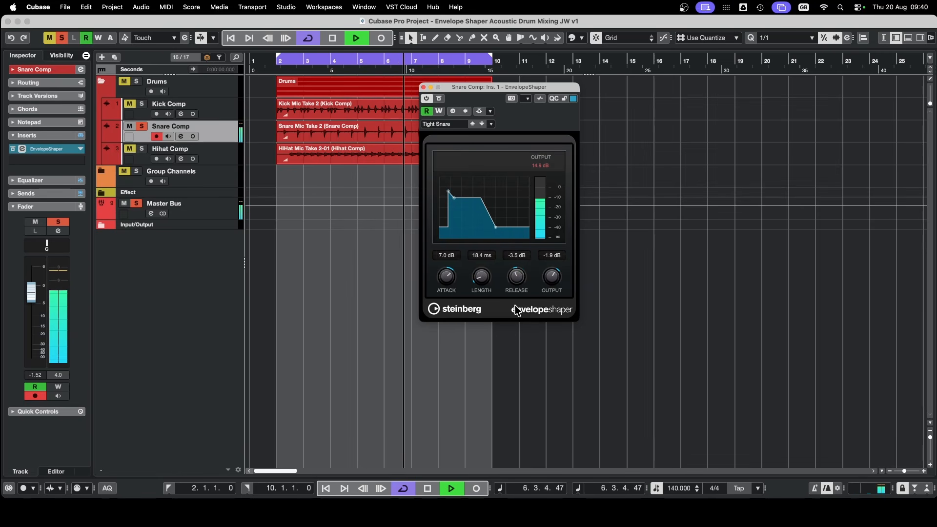
key(space)
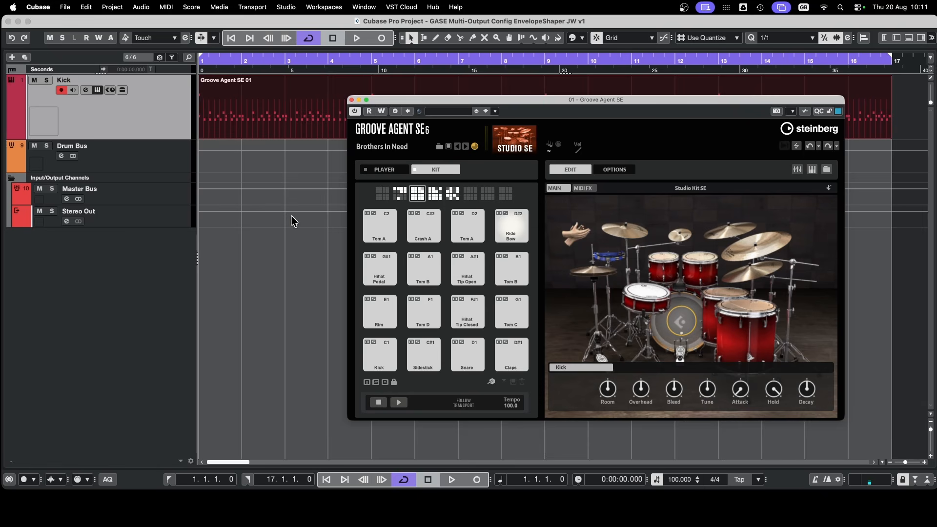
Play the Groove Agent SE drum pattern, and listen to it again with its separate output channels shown in the MixConsole.
key(space)
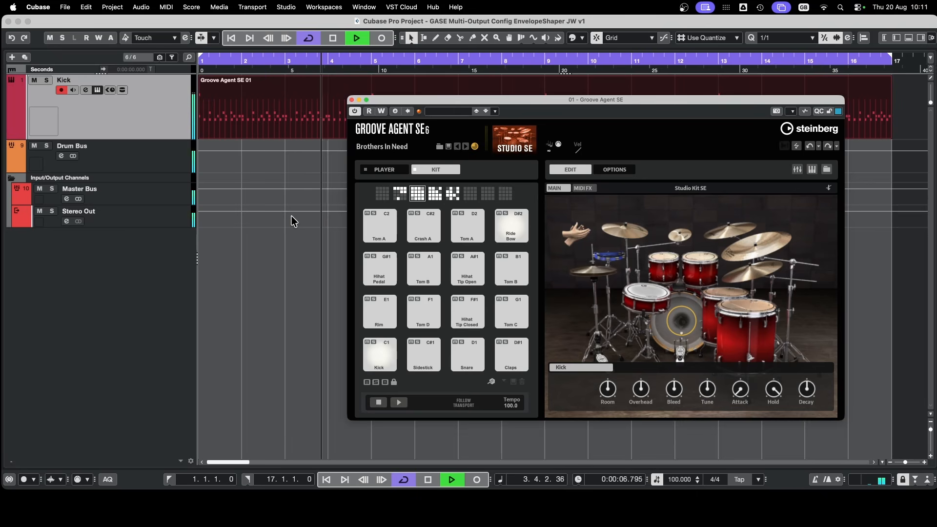
key(F3)
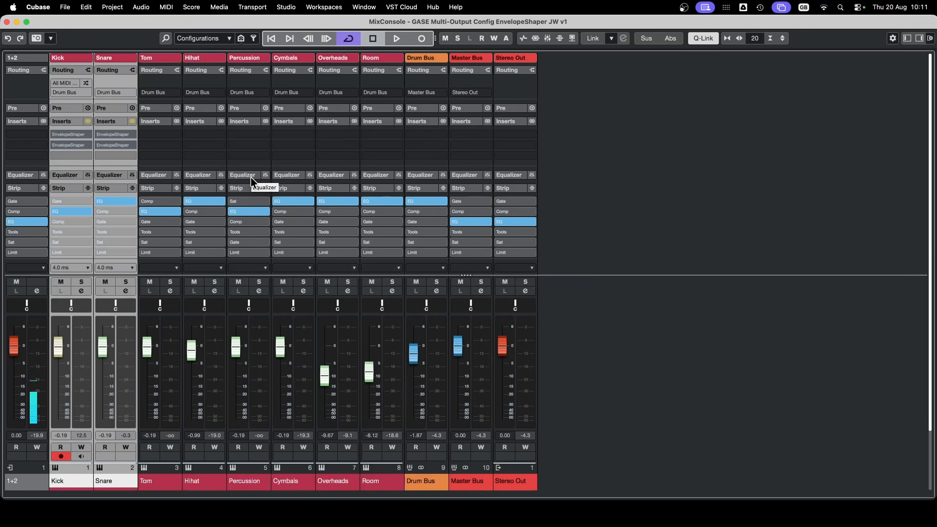
key(space)
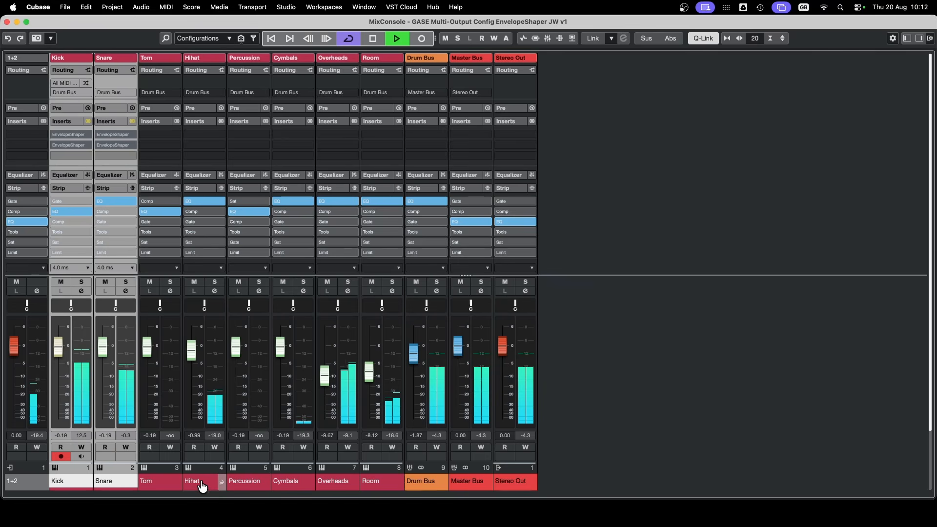
key(space)
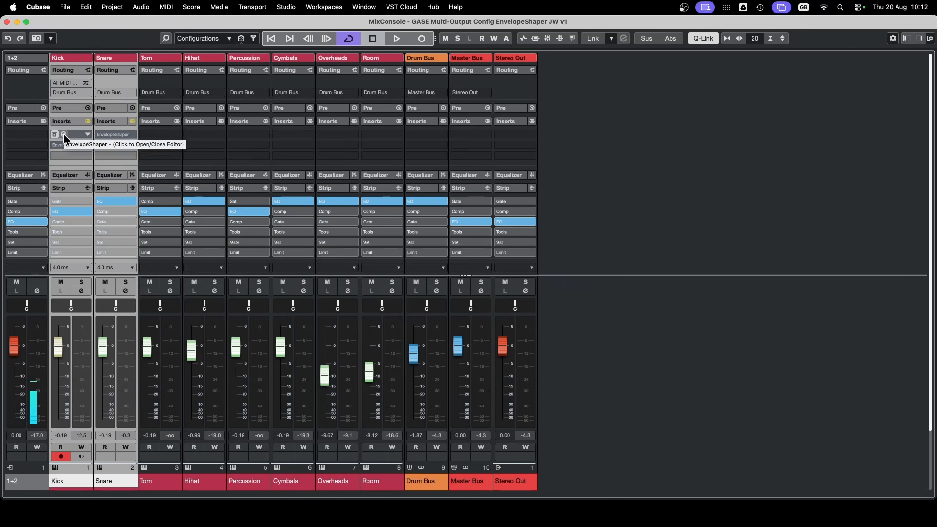
Open the Kick and Snare EnvelopeShaper editors and turn off bypass for the first insert on both channels.
alt+shift+click(63, 134)
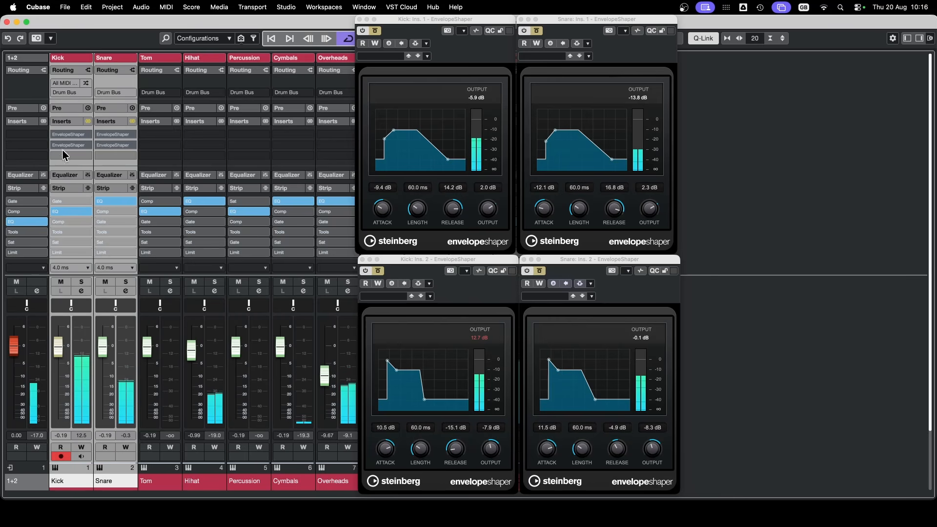
click(53, 135)
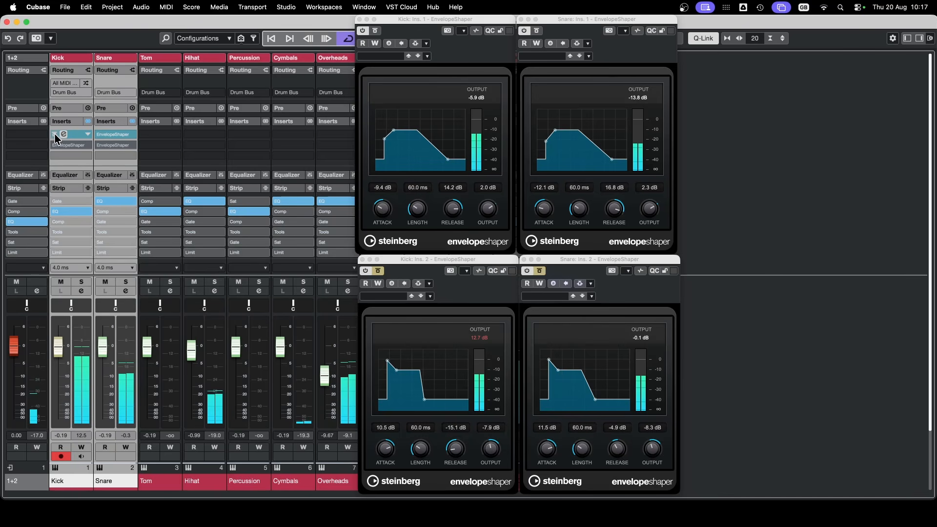
Bypass the first EnvelopeShaper on Kick and Snare, and audition the second insert on both channels before bypassing it as well.
click(54, 135)
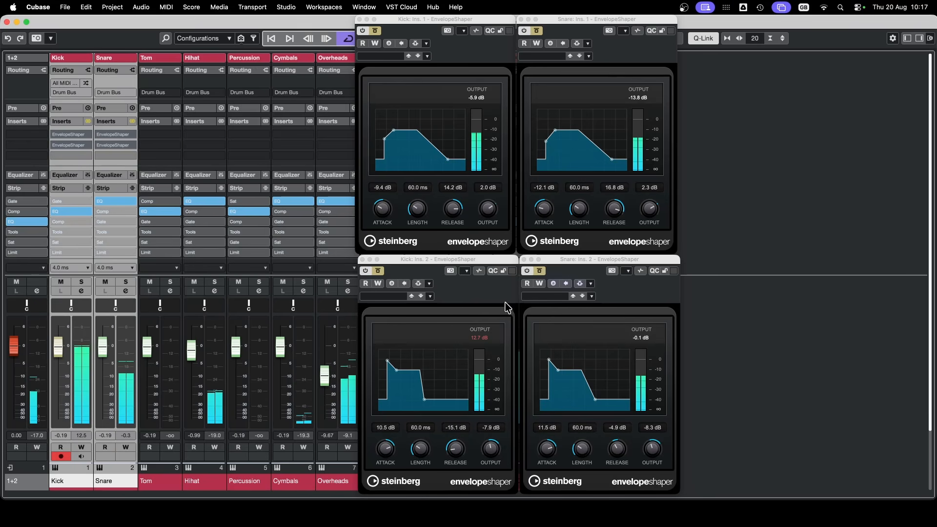
click(54, 145)
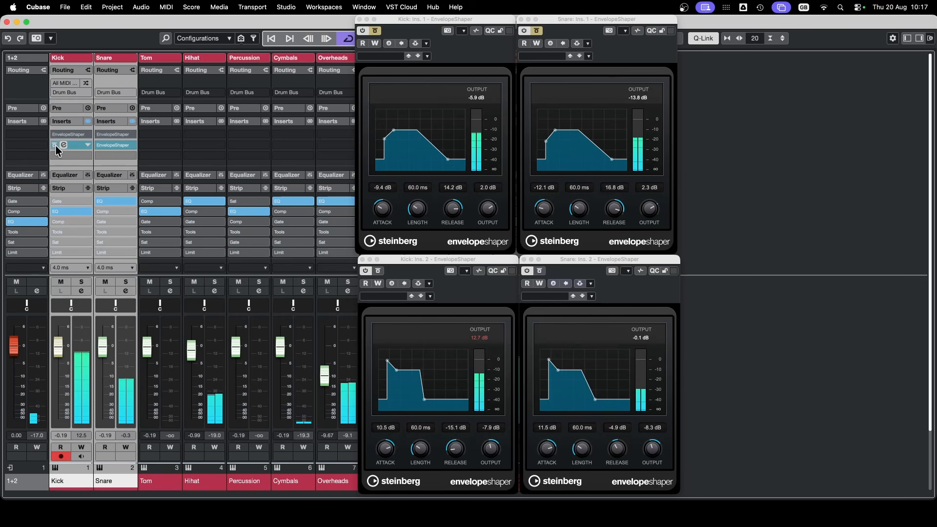
click(54, 146)
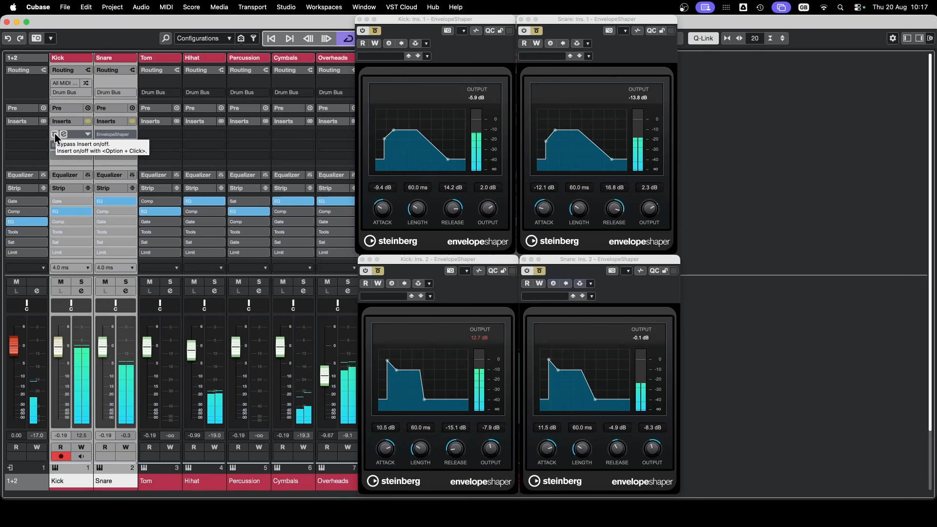
Compare the first and second EnvelopeShaper inserts on the linked Kick and Snare channels by activating and bypassing each in turn.
click(55, 134)
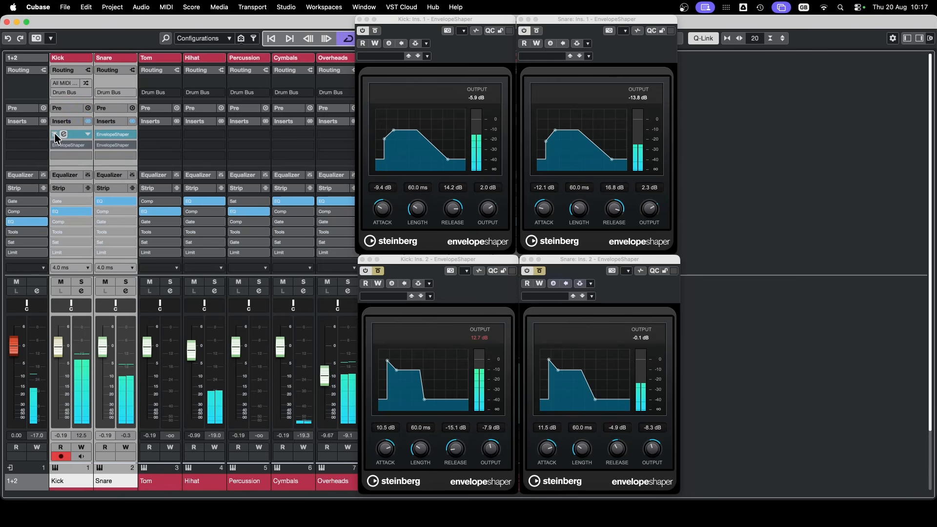
click(55, 136)
click(56, 145)
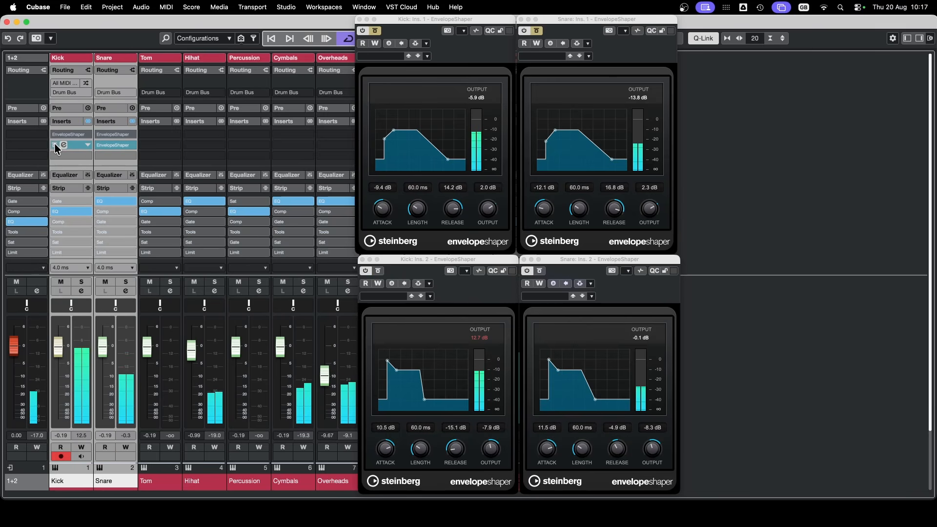
click(54, 145)
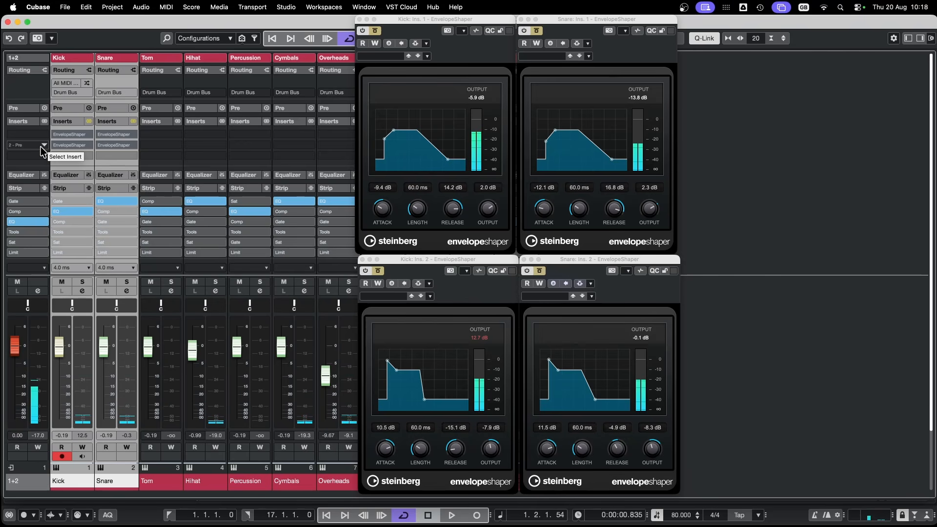
Play the drum pattern at 80 BPM without shaping, and audition the first and second EnvelopeShaper inserts on Kick and Snare separately.
key(space)
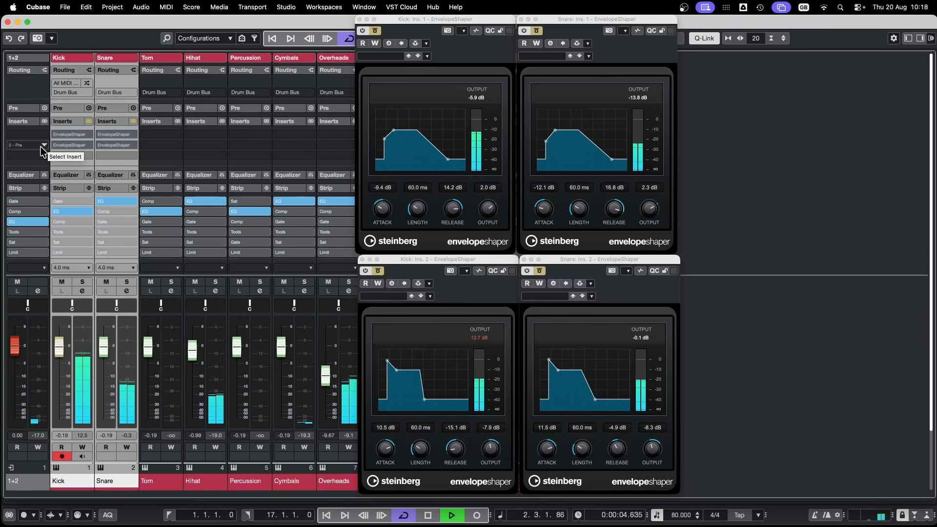
mouse_move(55, 145)
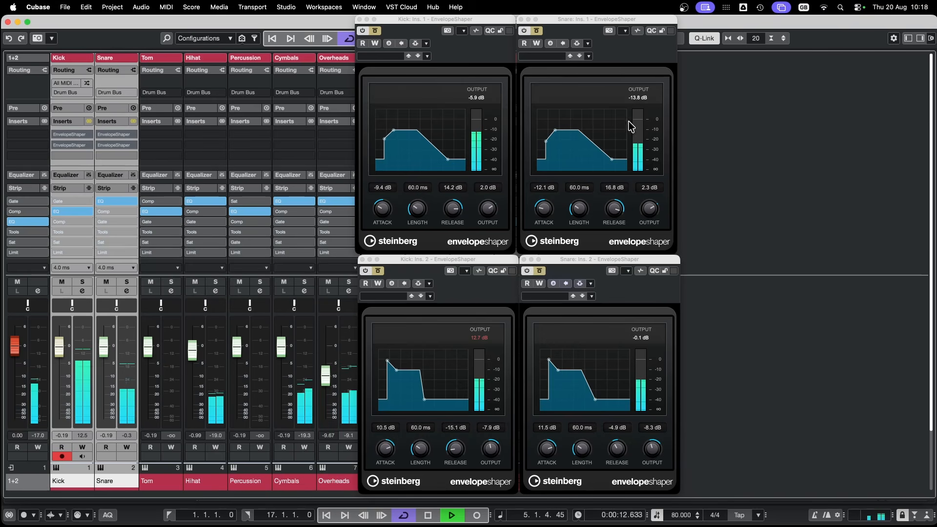
click(55, 135)
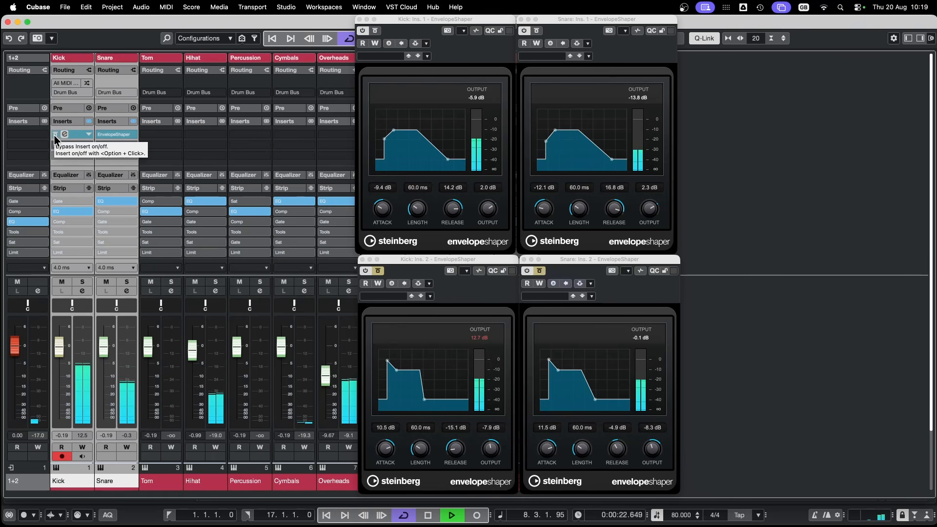
click(54, 135)
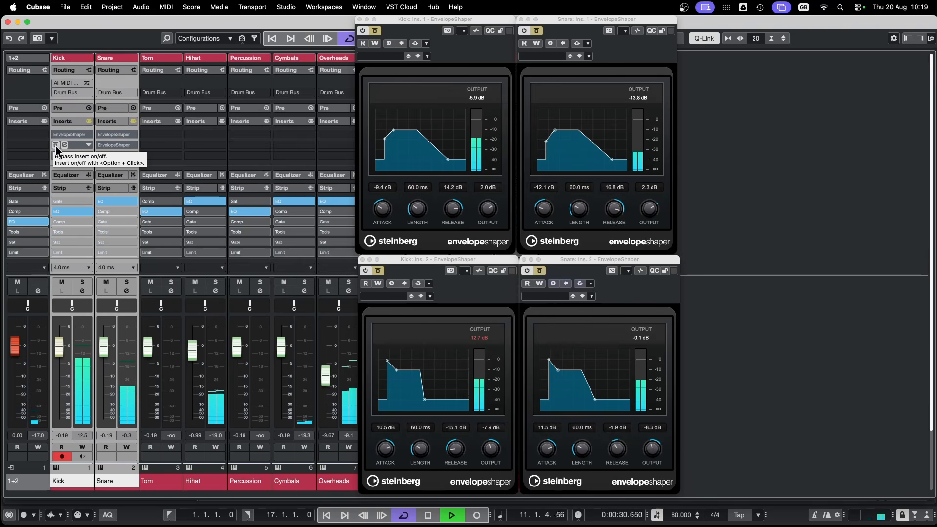
click(56, 146)
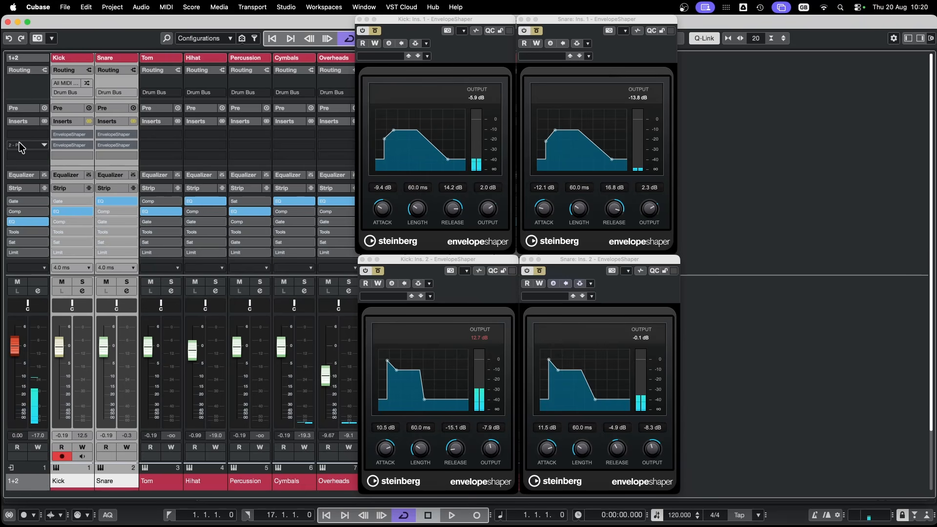
Play the 120 BPM pattern unprocessed, and compare it with the first and second EnvelopeShaper inserts activated separately on Kick and Snare.
key(space)
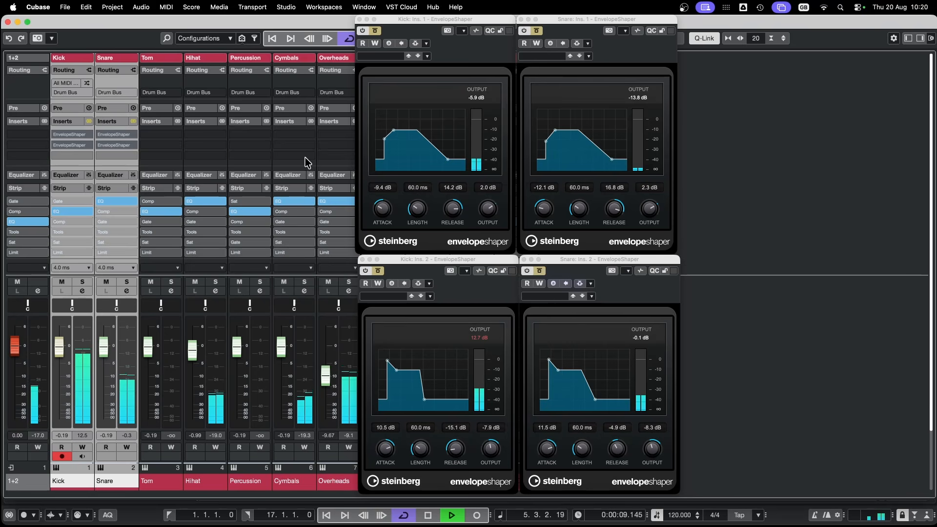
click(55, 135)
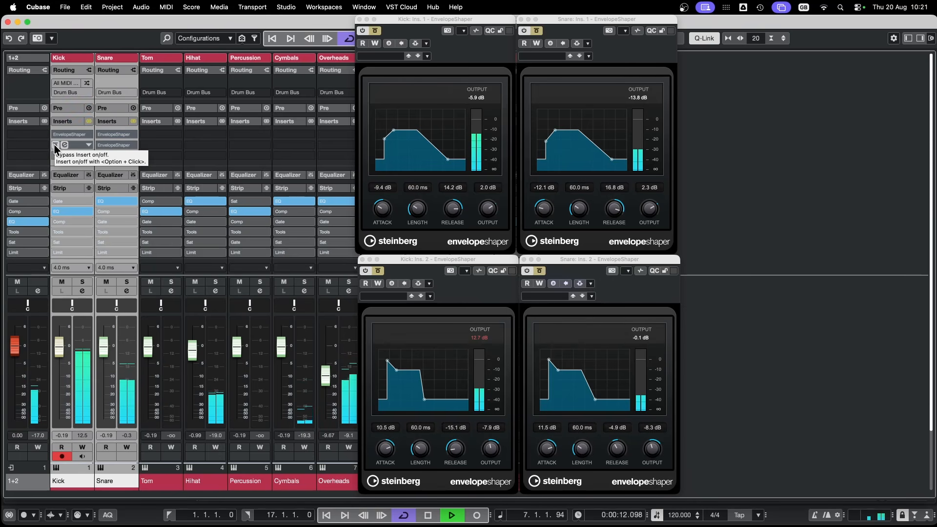
click(54, 145)
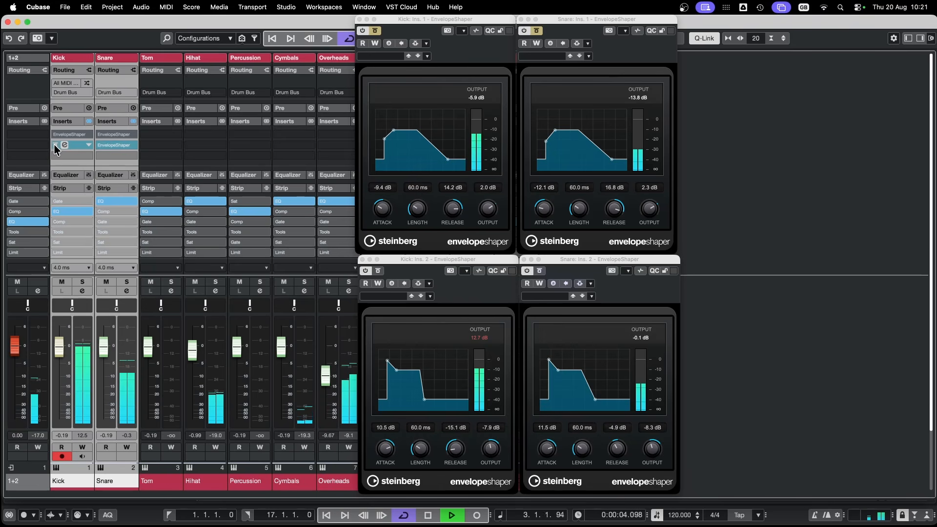
drag(56, 149, 57, 150)
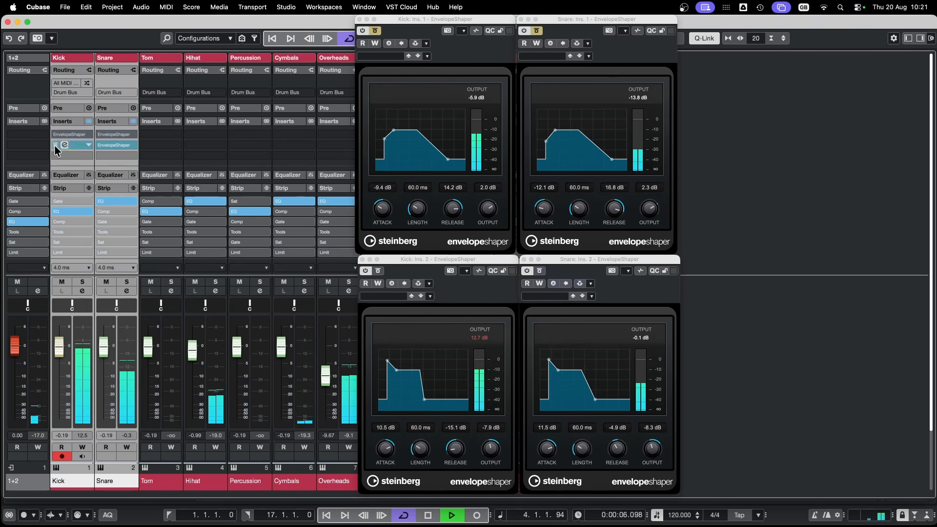